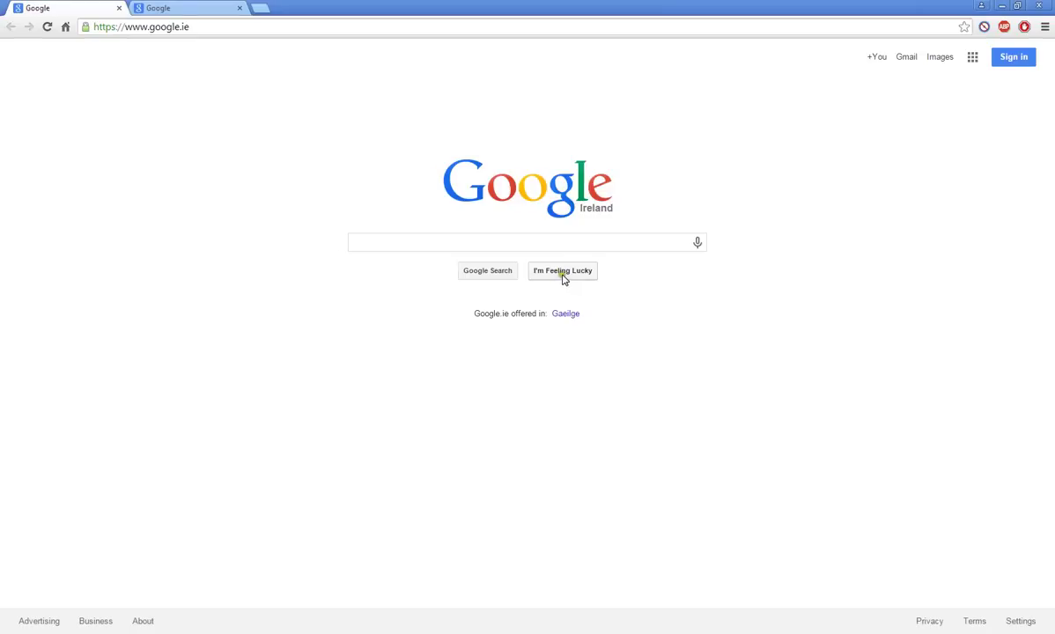
# - Compare the Google home page in the first tab with the version open in the second tab
pyautogui.click(344, 583)
pyautogui.click(319, 25)
pyautogui.click(200, 80)
pyautogui.click(183, 82)
pyautogui.click(186, 11)
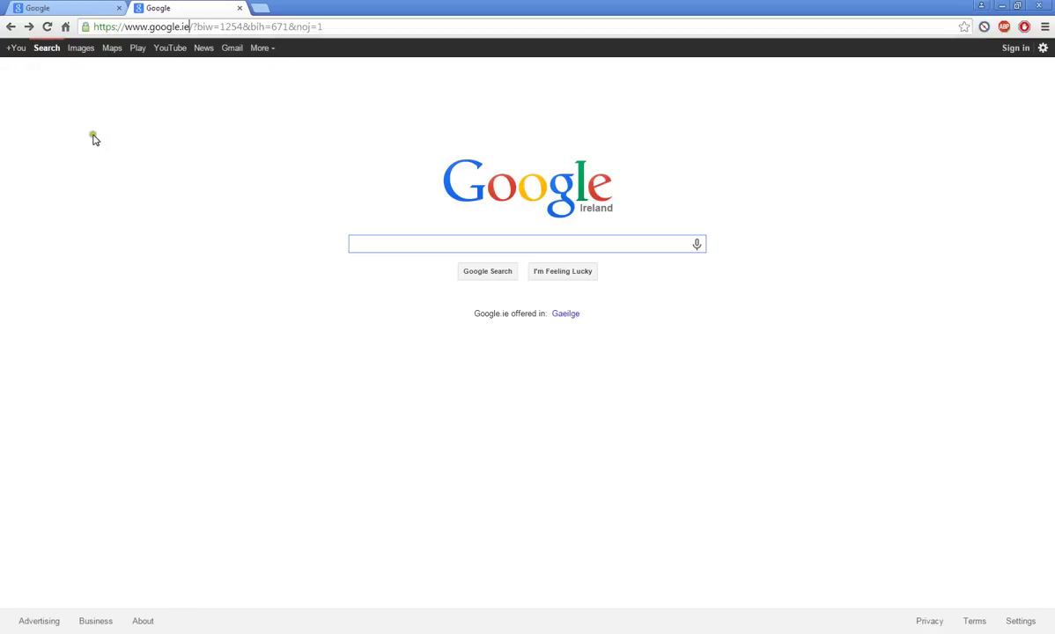
pyautogui.click(53, 8)
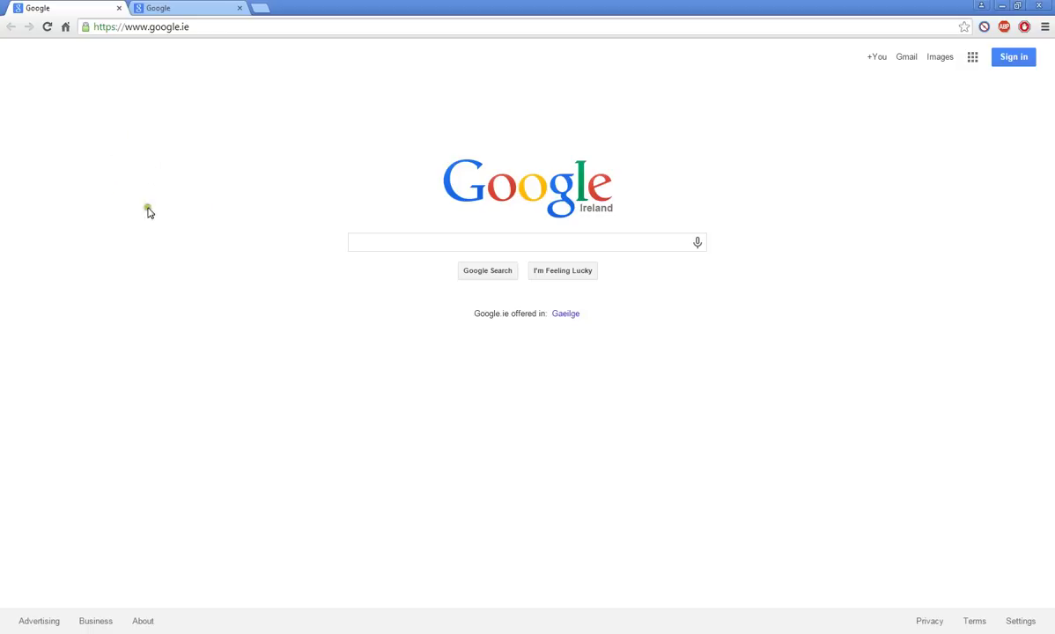
pyautogui.doubleClick(209, 28)
pyautogui.click(211, 34)
pyautogui.write('/?')
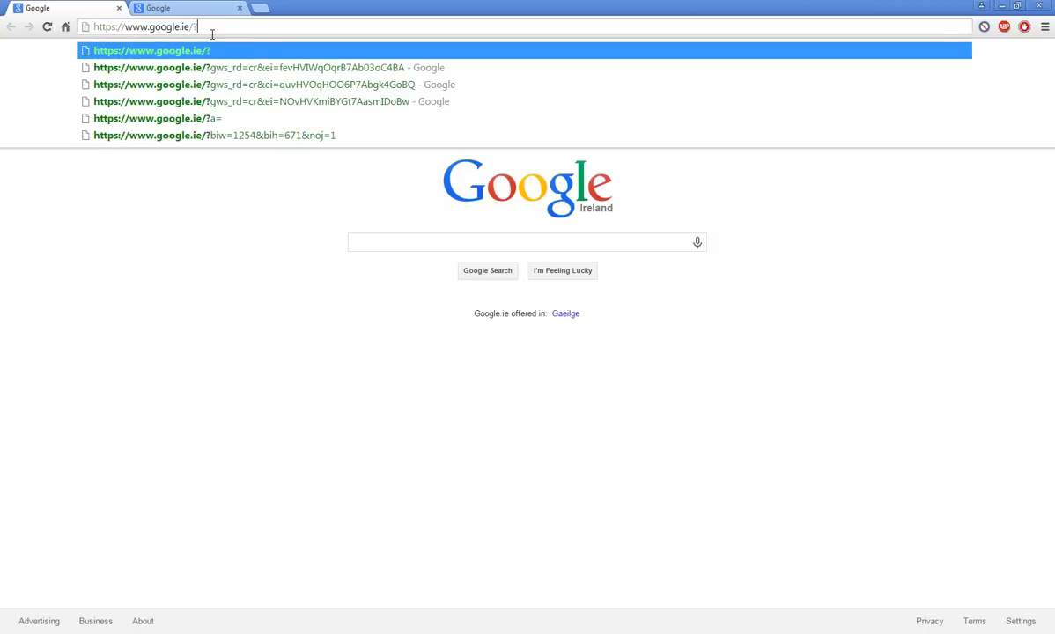
pyautogui.write('?b')
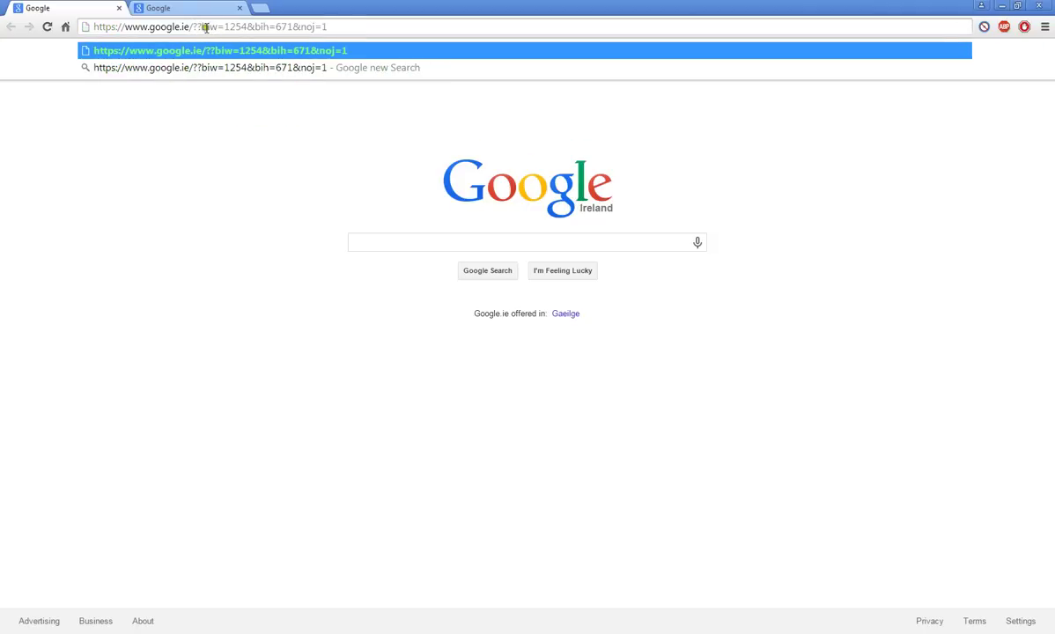
pyautogui.press('BackSpace')
pyautogui.moveTo(197, 28); pyautogui.dragTo(335, 29)
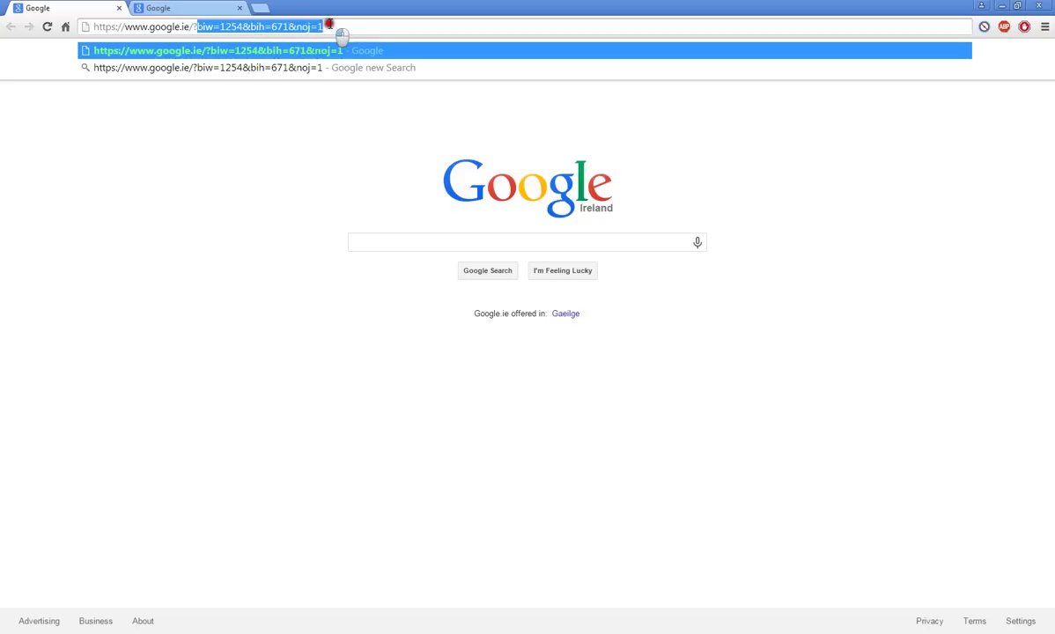
pyautogui.click(208, 29)
pyautogui.moveTo(195, 28); pyautogui.dragTo(331, 29)
pyautogui.click(344, 28)
pyautogui.press('Return')
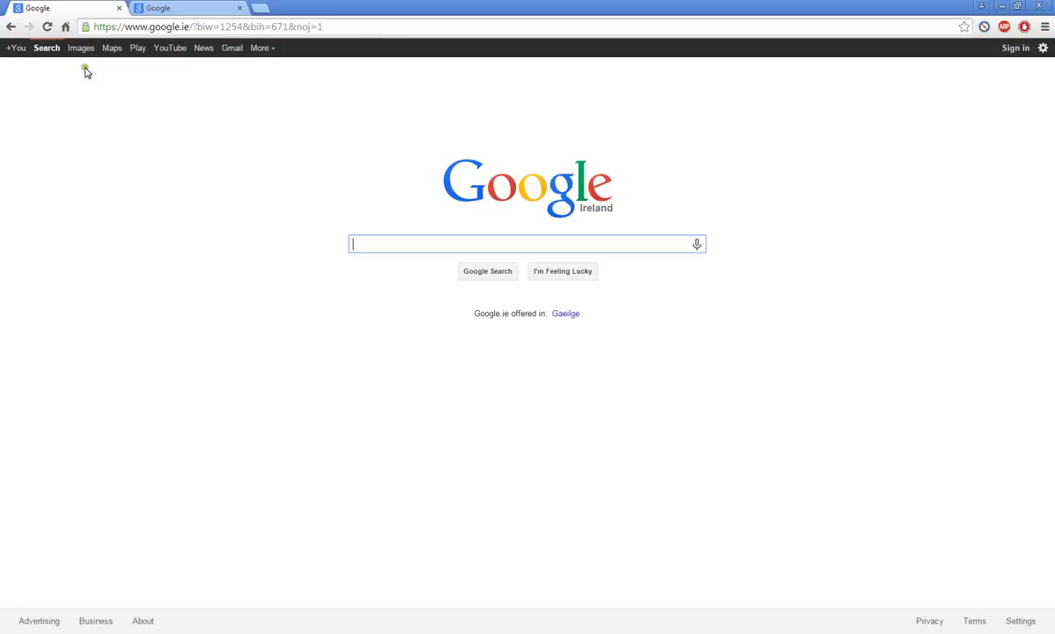
# - Run a Google search for "hello" from the old-layout home page
pyautogui.click(341, 245)
pyautogui.write('hello')
pyautogui.press('Return')
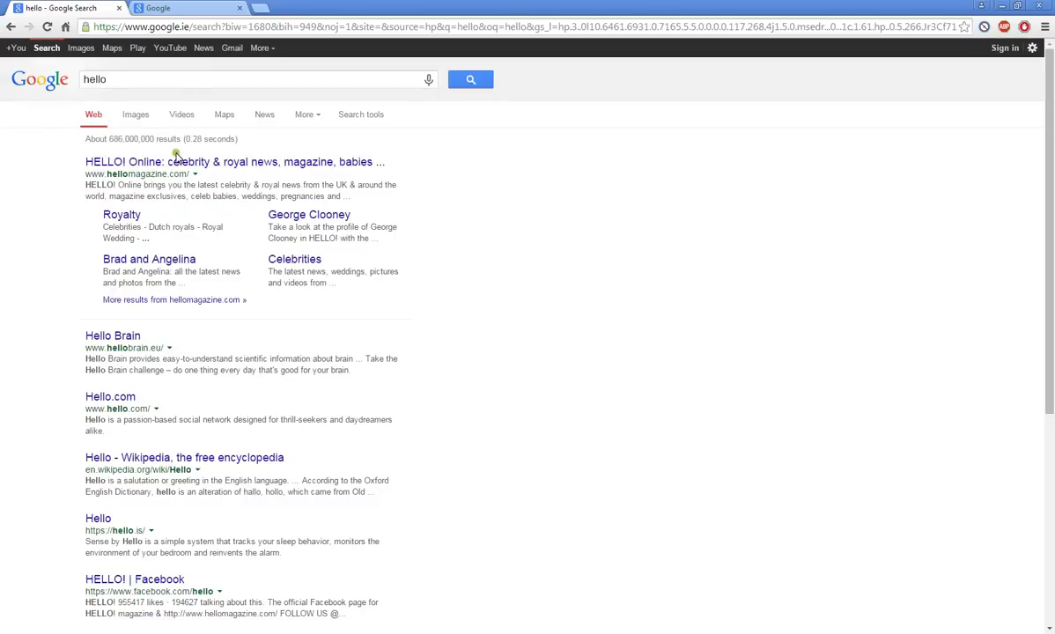
# - Check the layout of the image and video results for "hello", returning to the web results
pyautogui.click(137, 121)
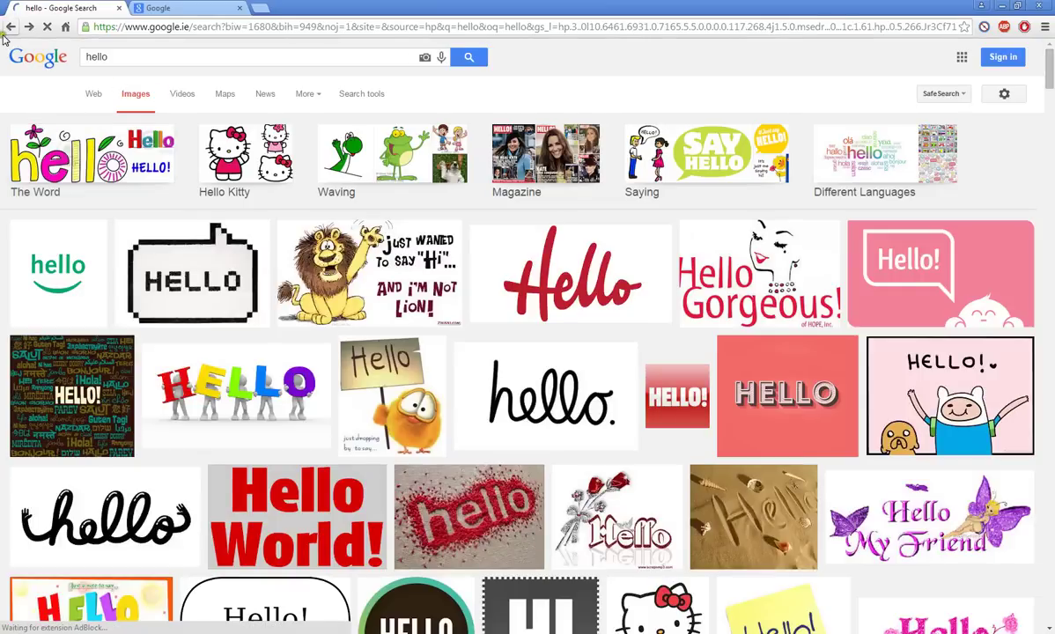
pyautogui.click(8, 28)
pyautogui.click(179, 116)
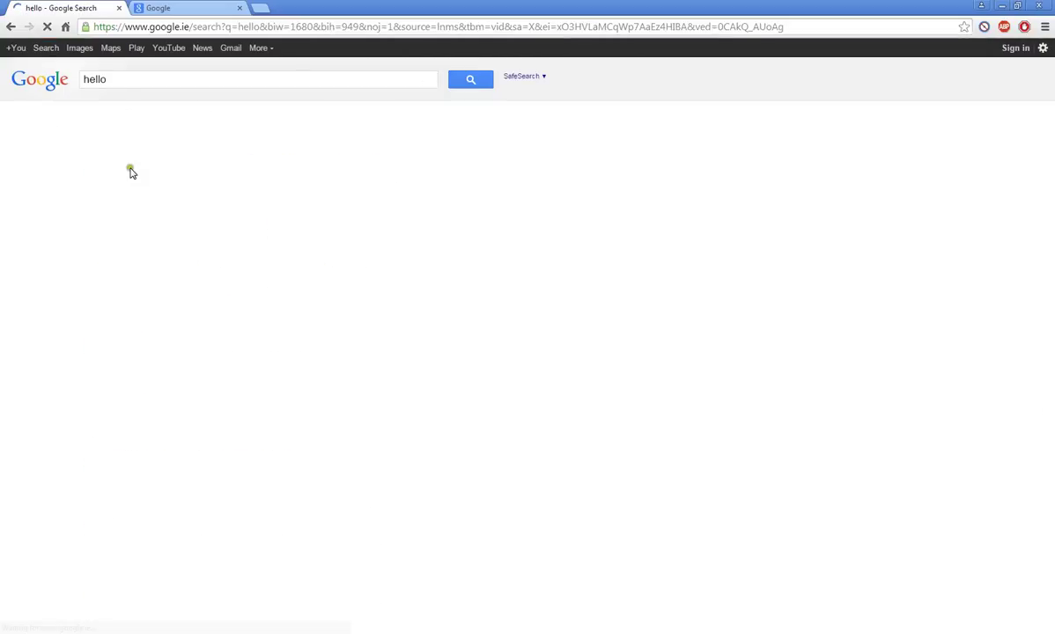
pyautogui.click(11, 26)
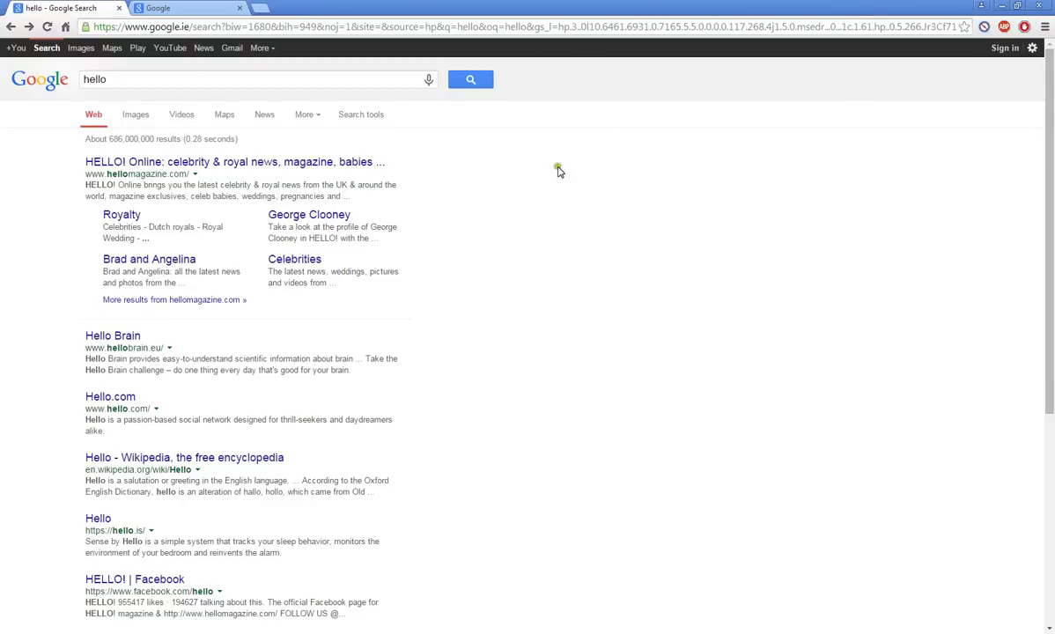
pyautogui.click(1042, 29)
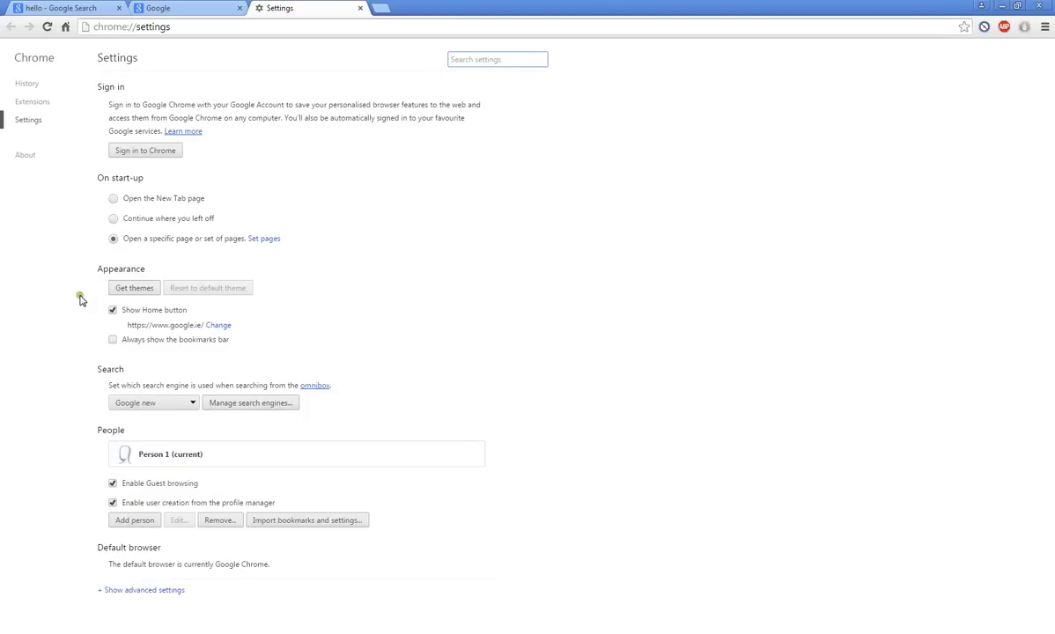
pyautogui.click(262, 241)
pyautogui.click(599, 315)
pyautogui.click(625, 315)
pyautogui.click(607, 315)
pyautogui.write('?')
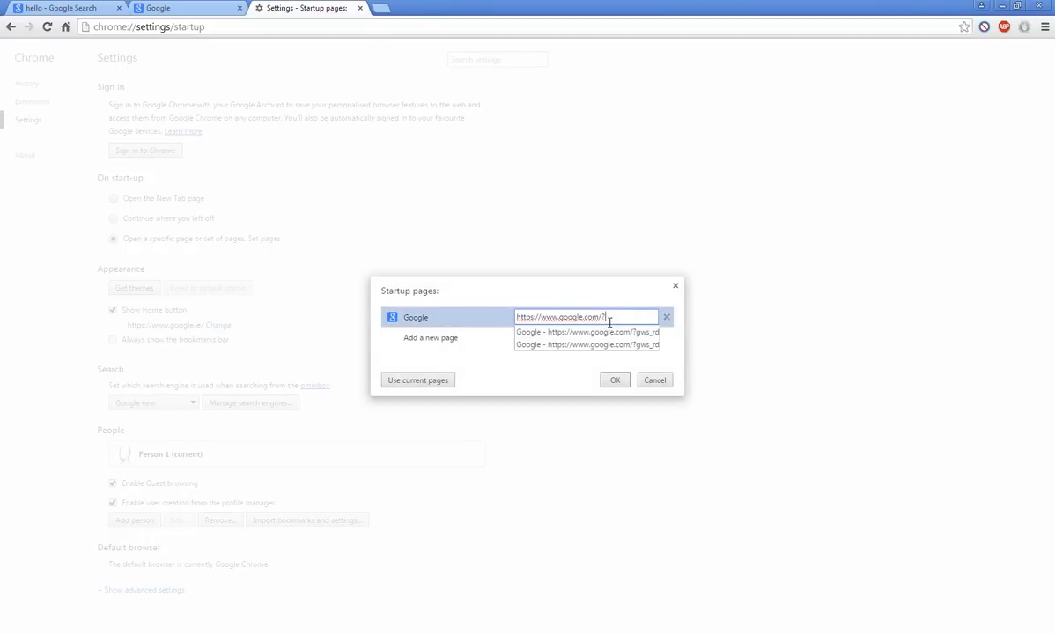
pyautogui.write('?biw=1254&bih=671&noj=1')
pyautogui.click(560, 317)
pyautogui.press('BackSpace')
pyautogui.press('Return')
pyautogui.click(646, 317)
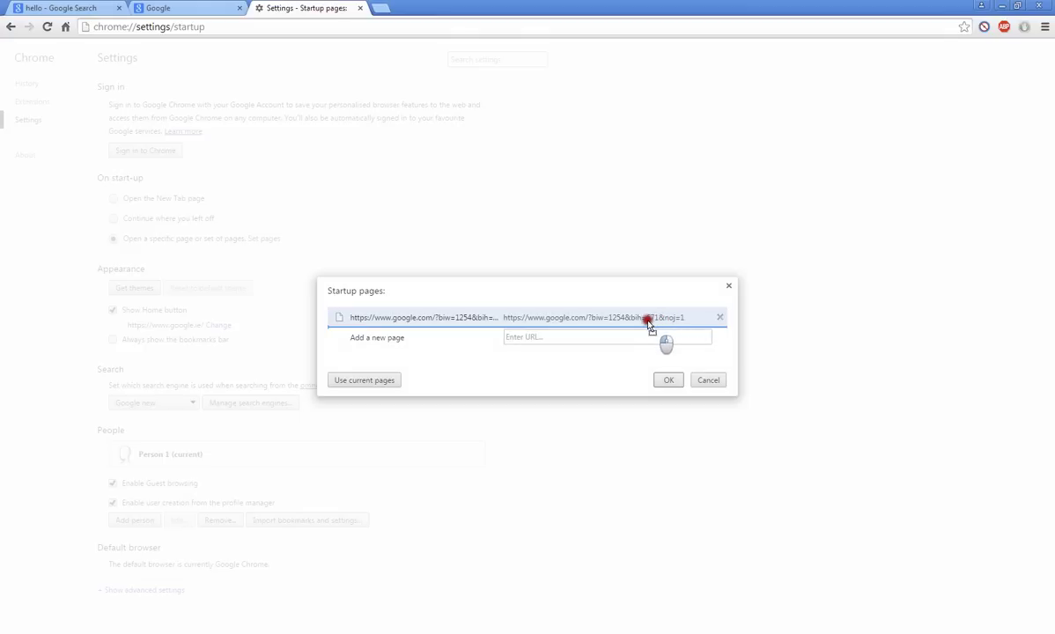
pyautogui.click(719, 327)
pyautogui.click(594, 317)
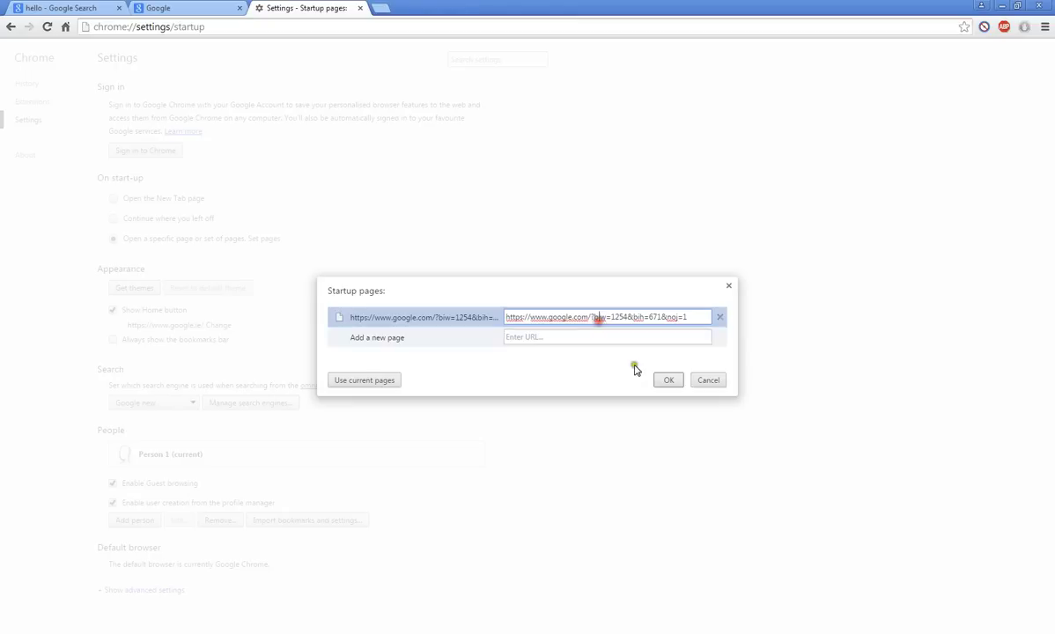
pyautogui.click(669, 379)
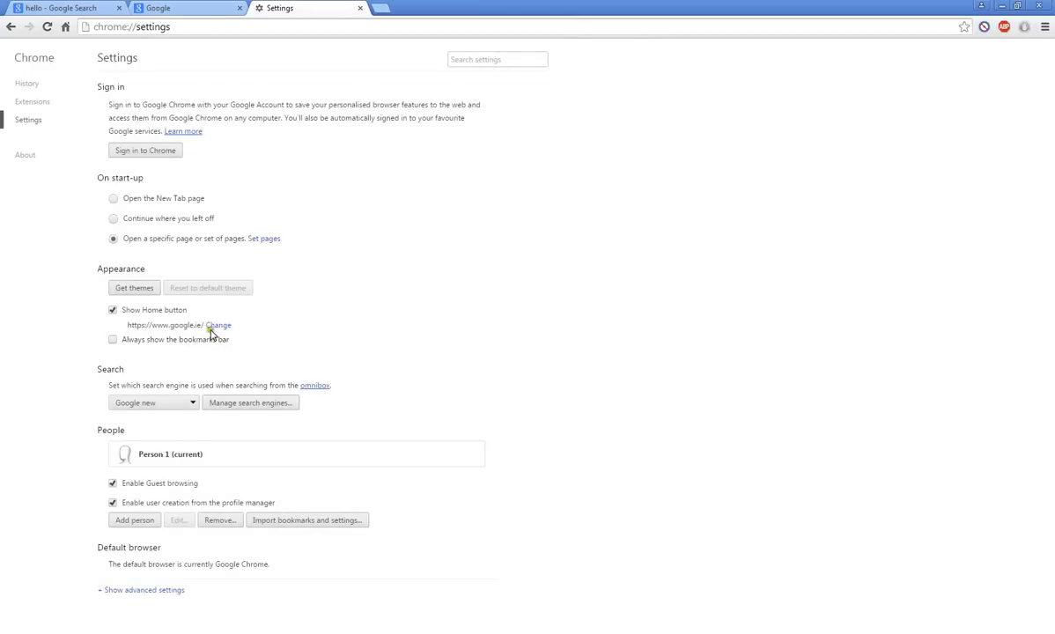
pyautogui.click(215, 326)
pyautogui.moveTo(526, 346)
pyautogui.mouseDown()
pyautogui.moveTo(572, 344)
pyautogui.moveTo(564, 381)
pyautogui.mouseUp()
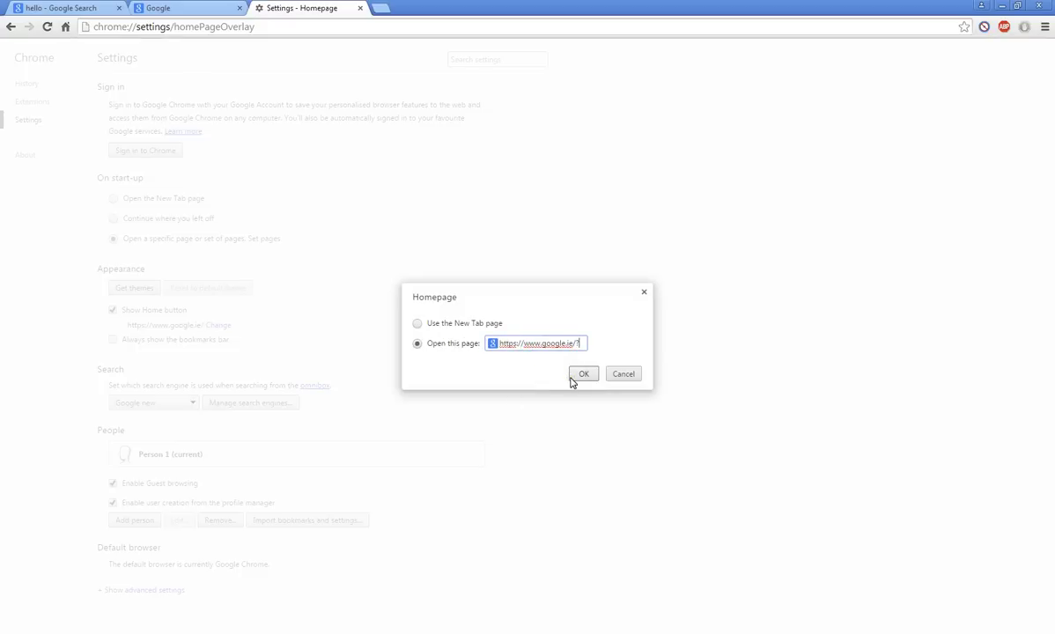
pyautogui.click(571, 382)
pyautogui.moveTo(521, 349); pyautogui.dragTo(631, 359)
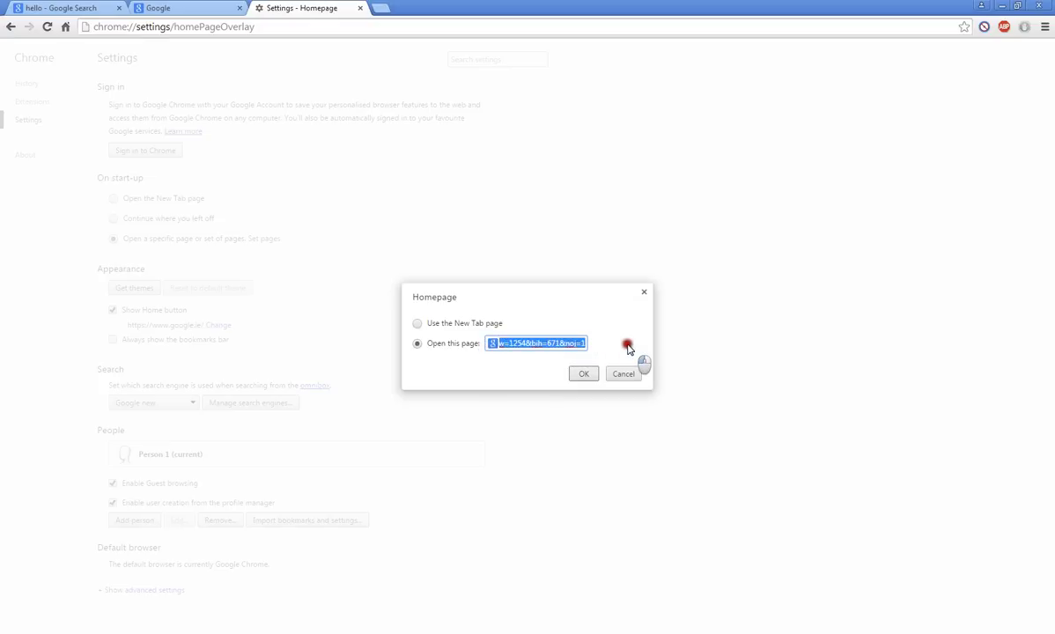
pyautogui.click(583, 376)
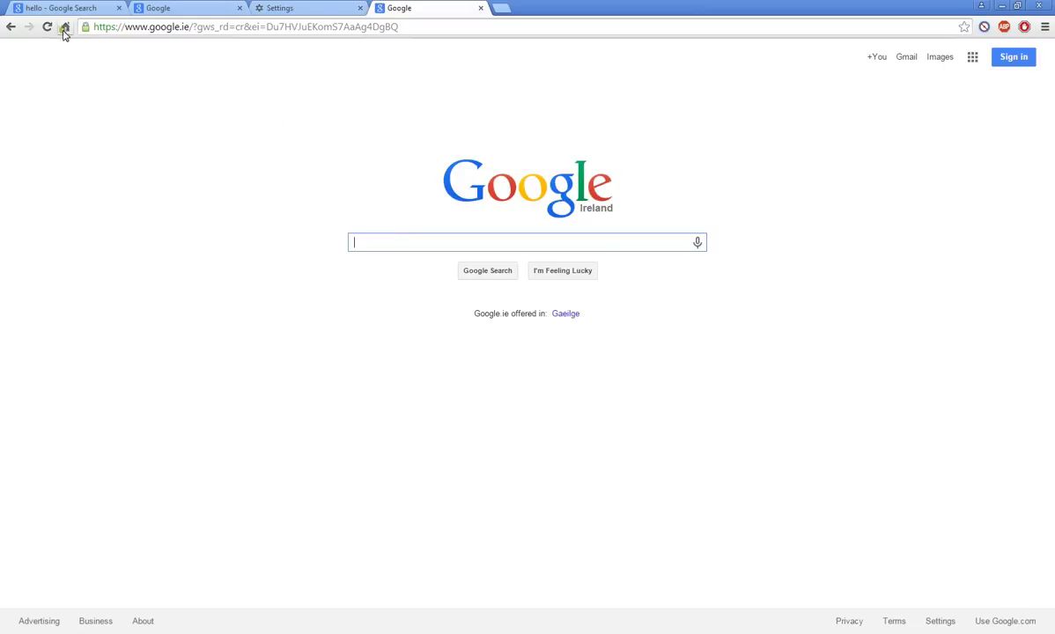
pyautogui.middleClick(398, 7)
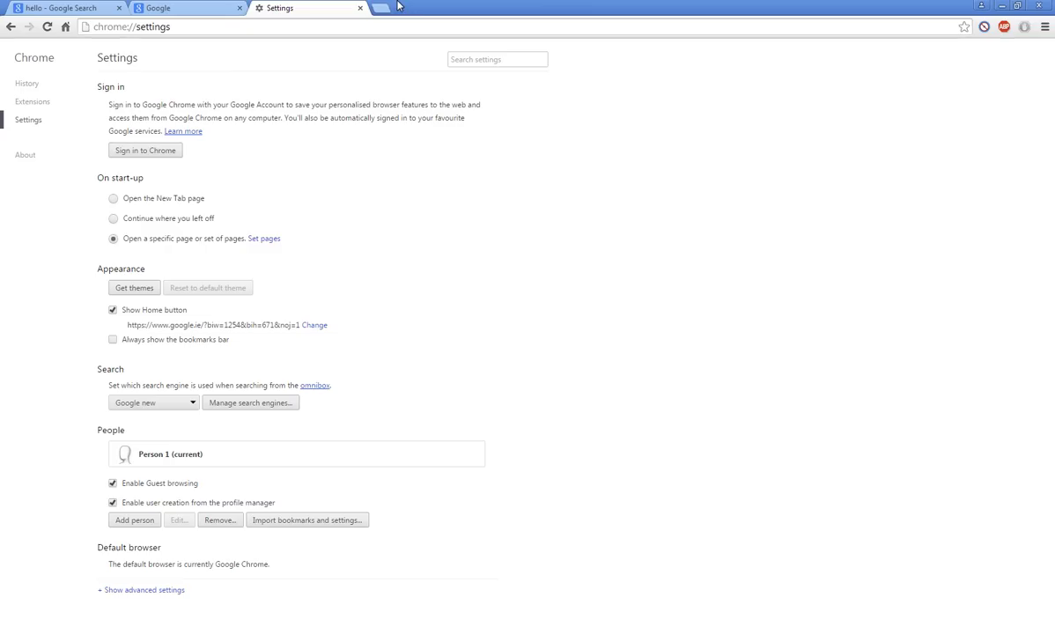
# - Open the management list of search engines in the browser settings
pyautogui.click(151, 402)
pyautogui.click(155, 409)
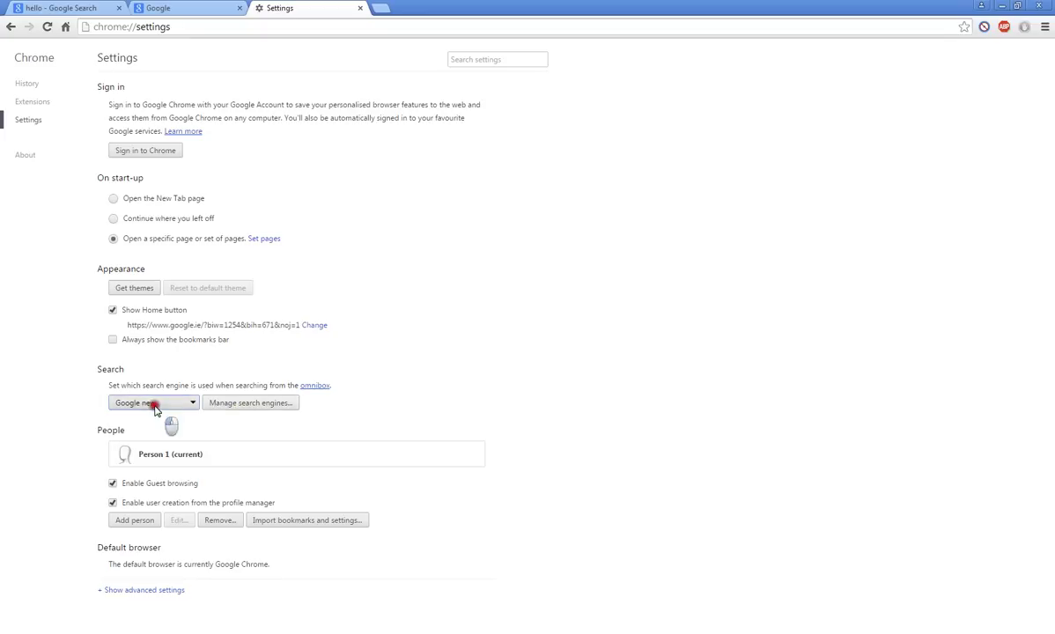
pyautogui.click(249, 404)
# - Rename the default search engine to Google and set its keyword to google.com
pyautogui.click(390, 224)
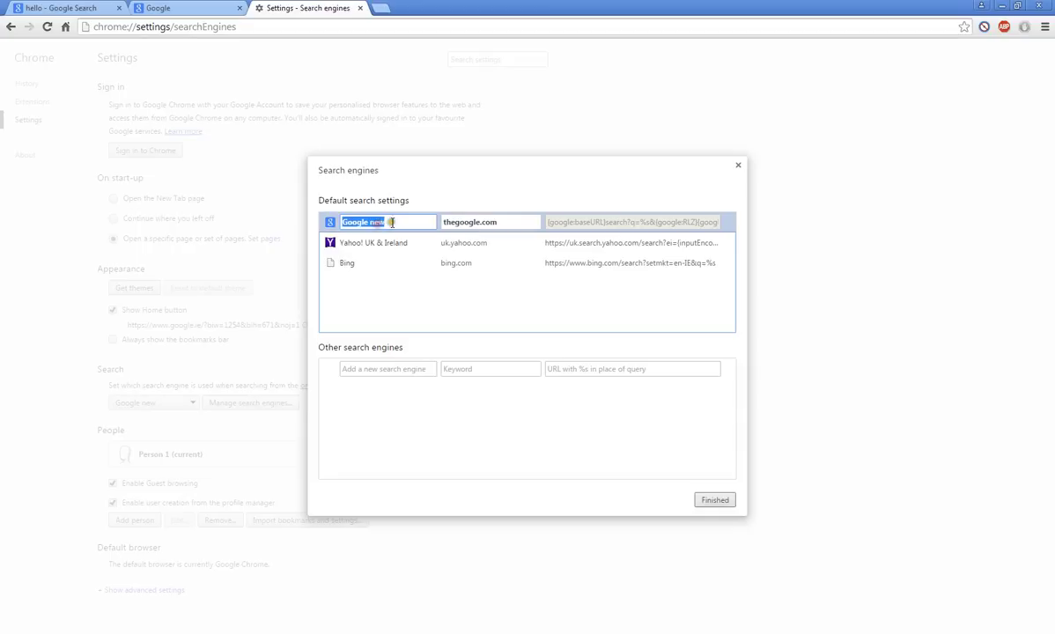
pyautogui.click(393, 222)
pyautogui.press('Return')
pyautogui.click(482, 226)
pyautogui.click(462, 223)
pyautogui.moveTo(463, 224); pyautogui.dragTo(437, 223)
pyautogui.press('BackSpace')
pyautogui.press('Return')
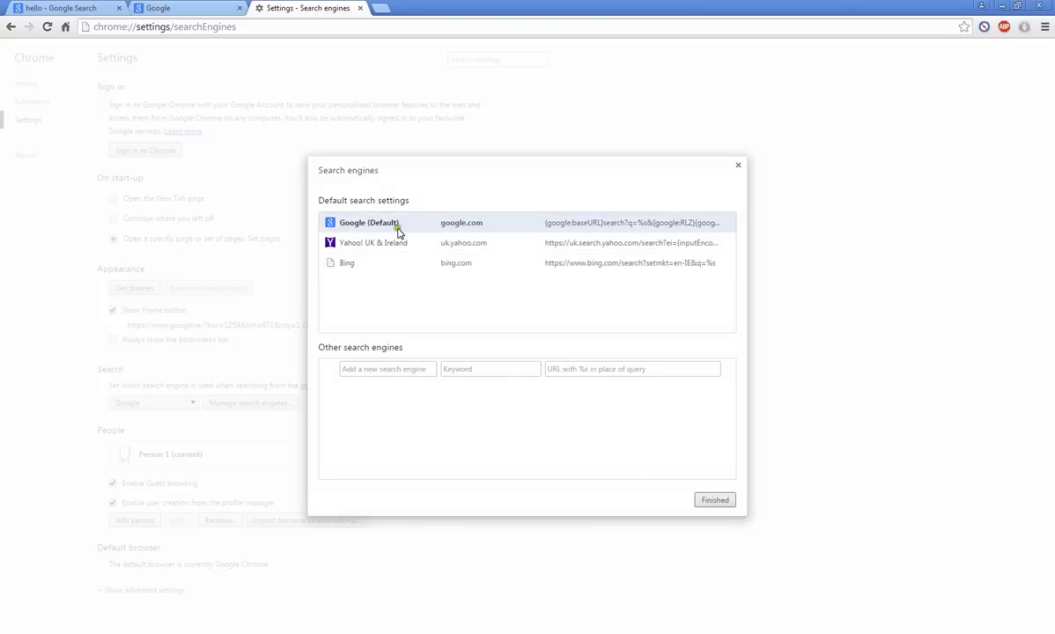
# - Rename the default search engine to Google new and set its keyword to thegoogle.com
pyautogui.click(363, 216)
pyautogui.click(373, 223)
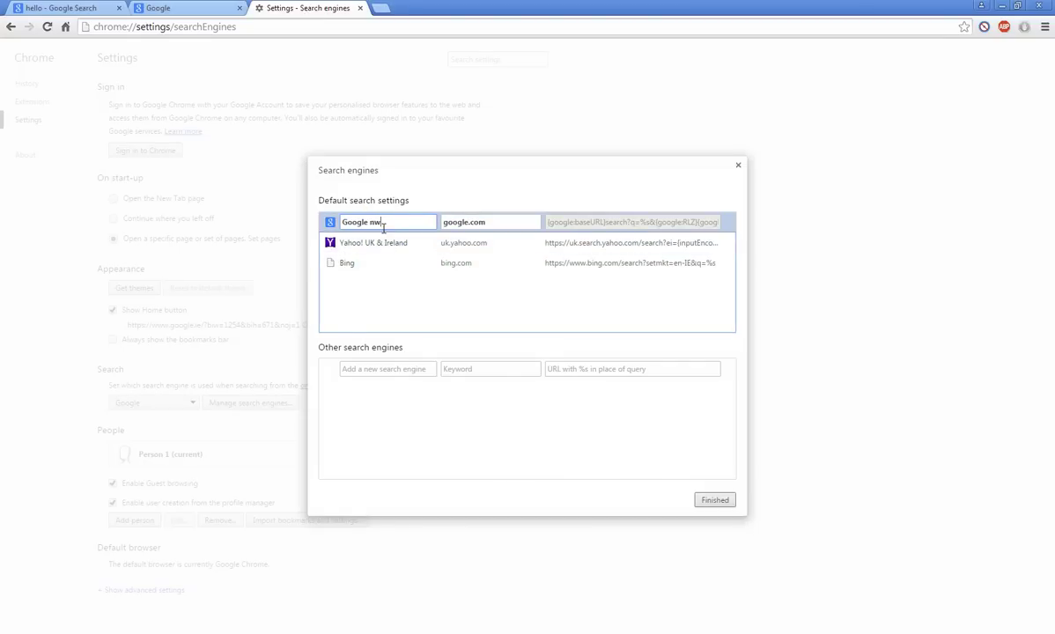
pyautogui.press('Return')
pyautogui.click(453, 222)
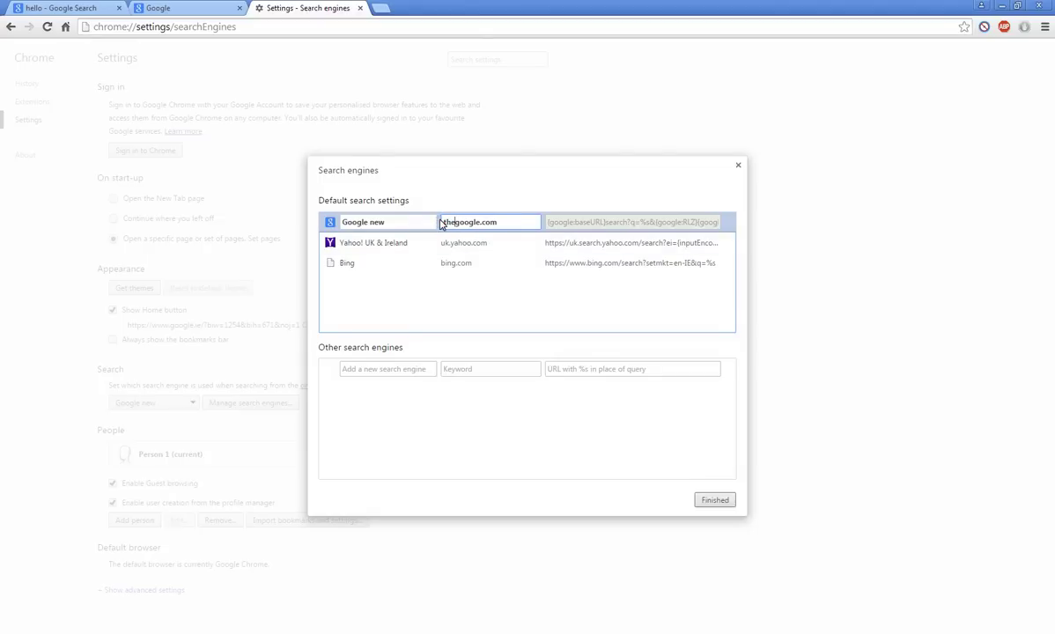
pyautogui.write('the')
pyautogui.click(495, 221)
pyautogui.click(450, 225)
pyautogui.moveTo(446, 222); pyautogui.dragTo(500, 221)
pyautogui.click(490, 244)
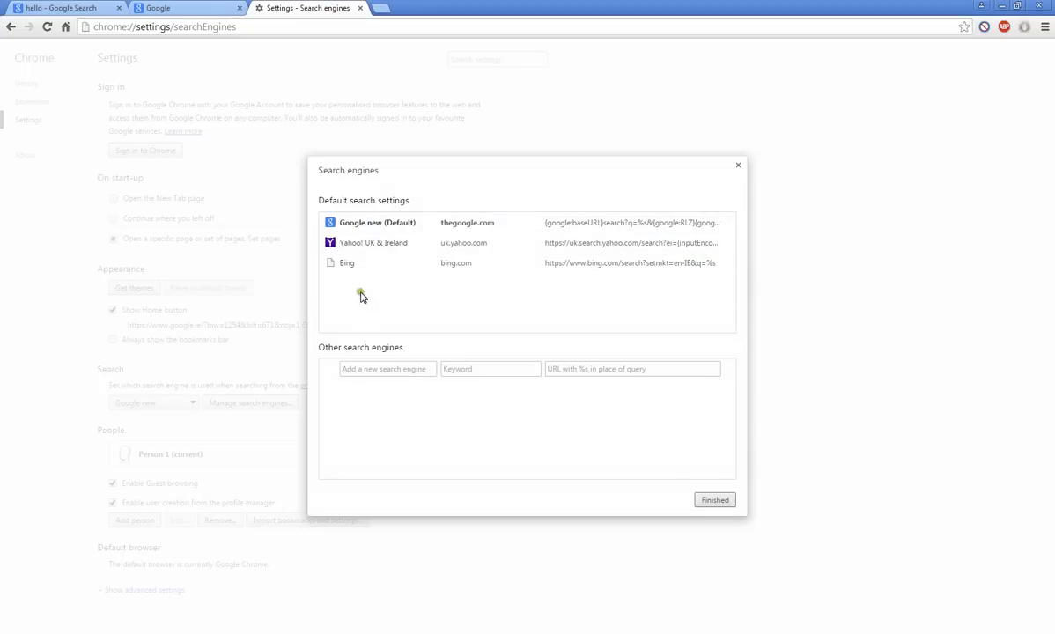
# - Add a search engine named Google with keyword google.ie and URL {google:baseURL}?biw=1254&bih=671&noj=1&q=%s
pyautogui.click(372, 370)
pyautogui.write('Google')
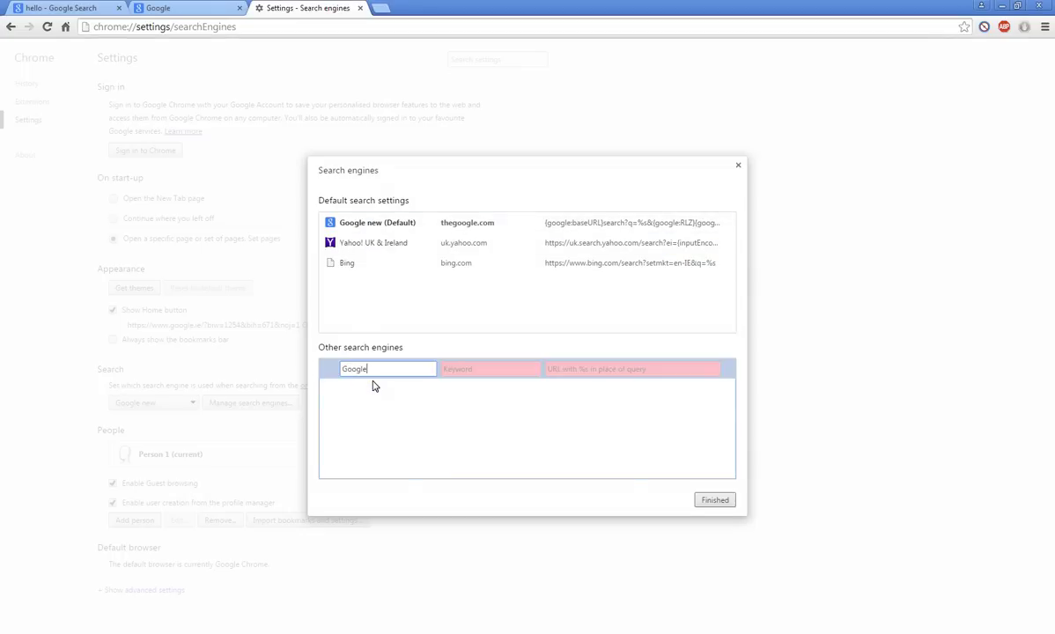
pyautogui.click(461, 371)
pyautogui.write('google.com')
pyautogui.press('Tab')
pyautogui.write('{')
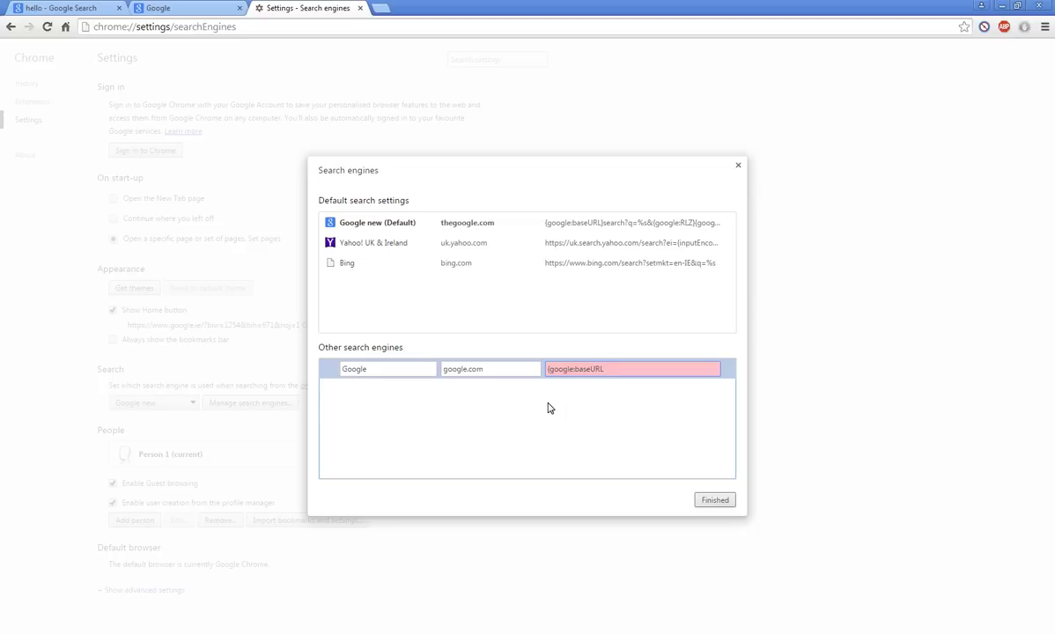
pyautogui.write('google:baseURL}?')
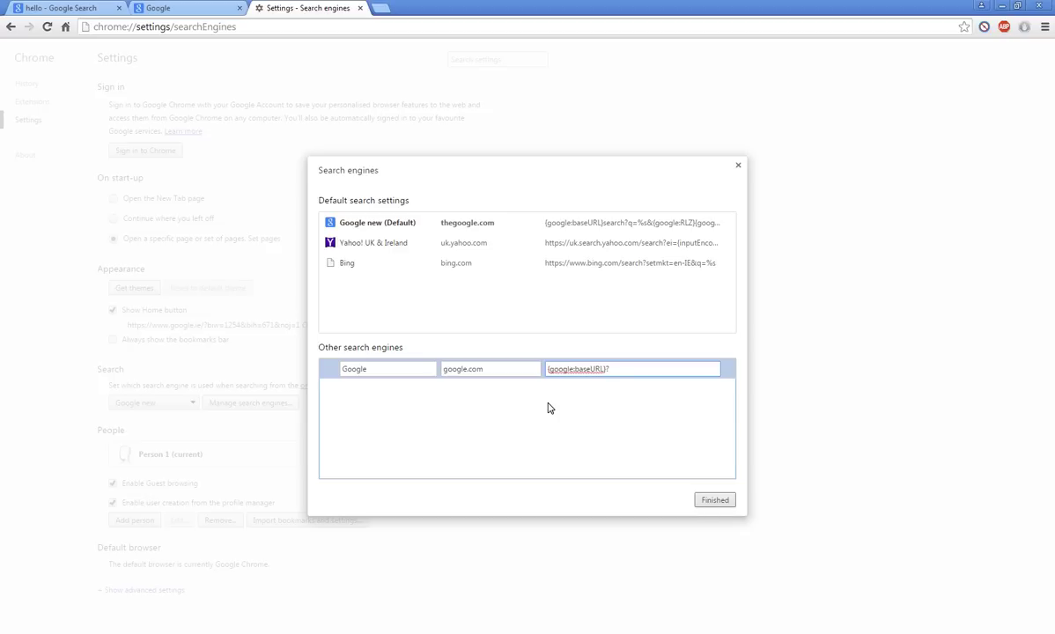
pyautogui.write('biw=1254&bih=671&noj=1')
pyautogui.click(681, 444)
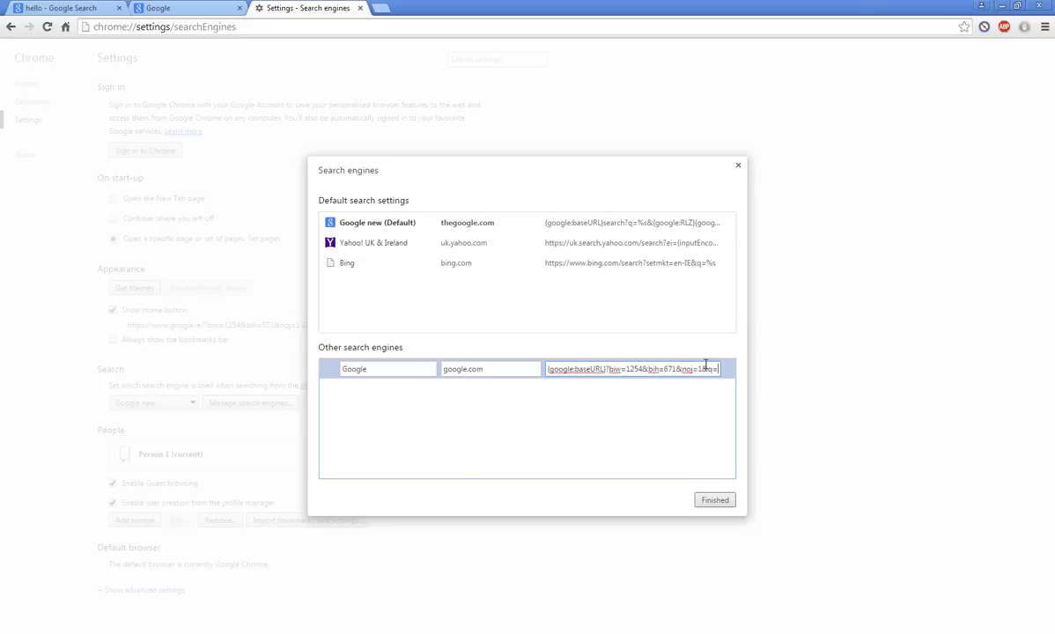
pyautogui.write('%s')
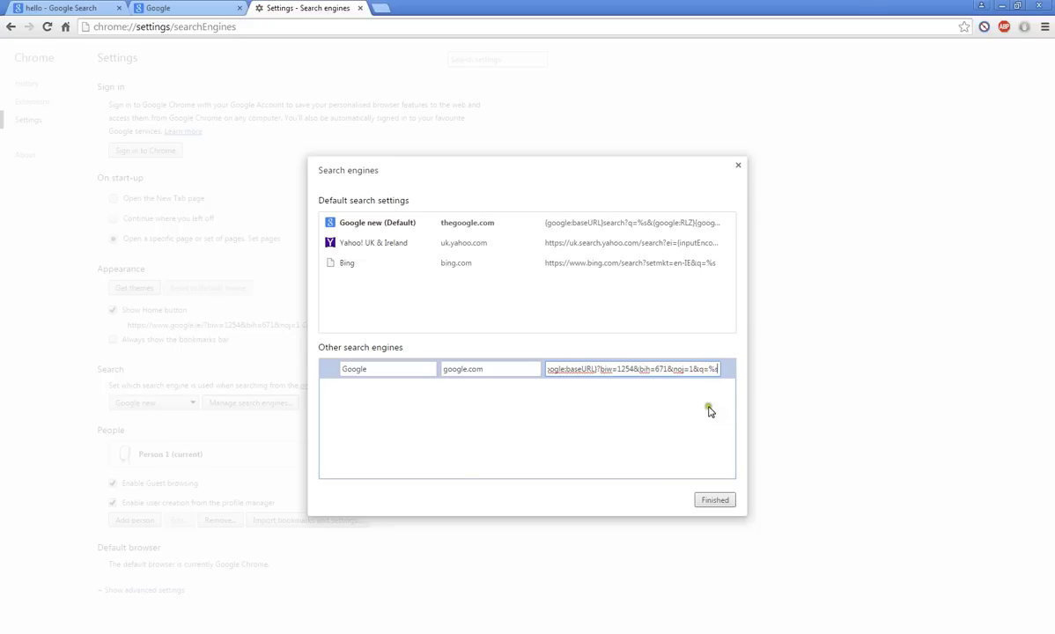
pyautogui.click(706, 408)
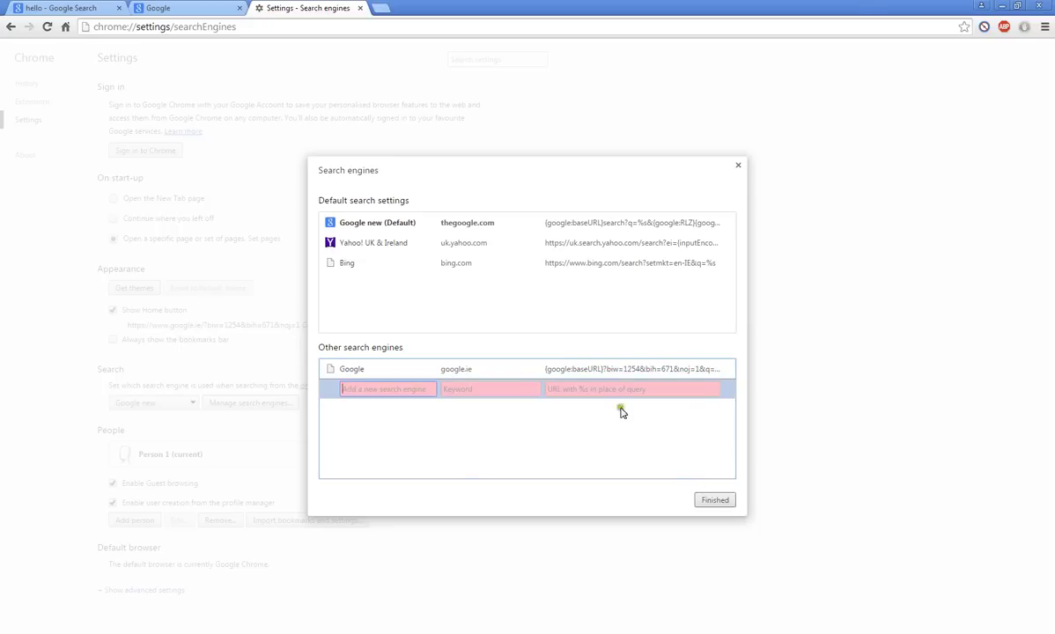
# - Make the newly added Google entry the default search engine
pyautogui.click(424, 369)
pyautogui.click(699, 370)
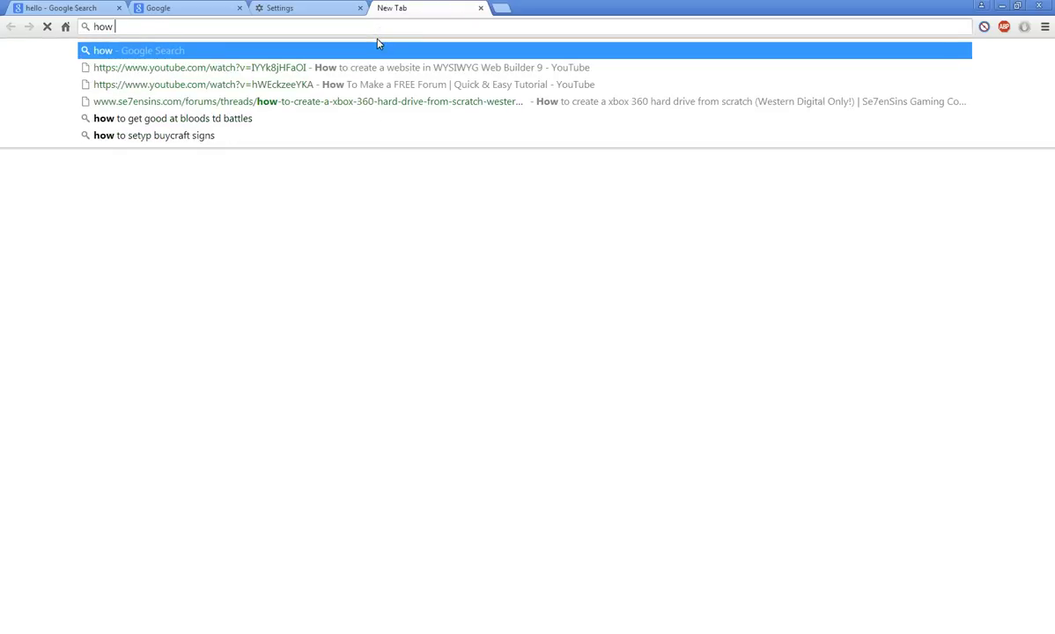
# - Test the new default engine by searching for "maxpicaxe" from the address bar of a new tab
pyautogui.press('Escape')
pyautogui.write('maxpicaxe')
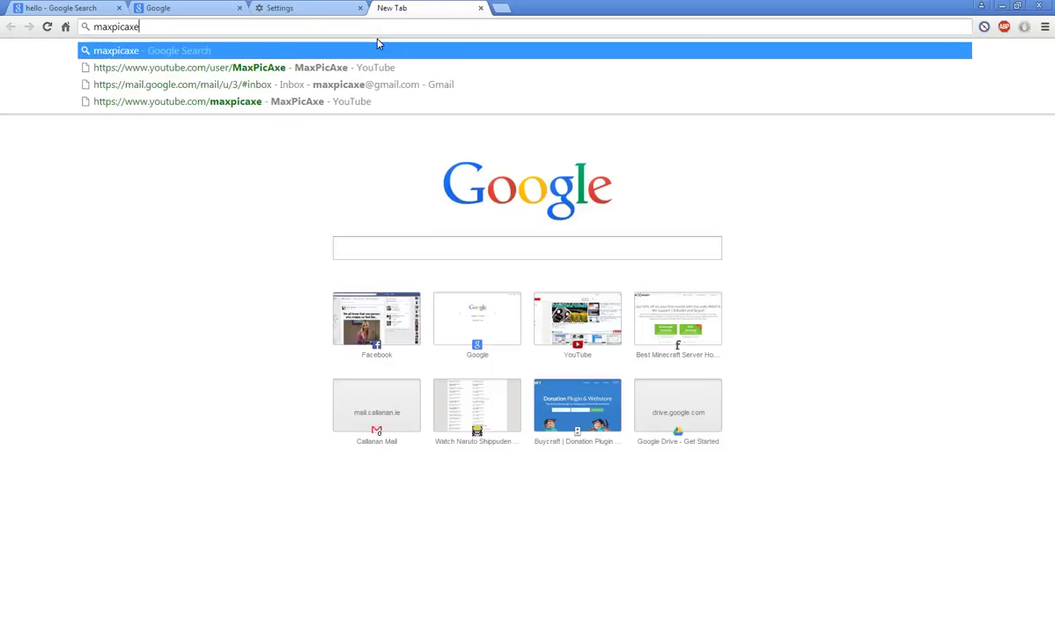
pyautogui.press('Return')
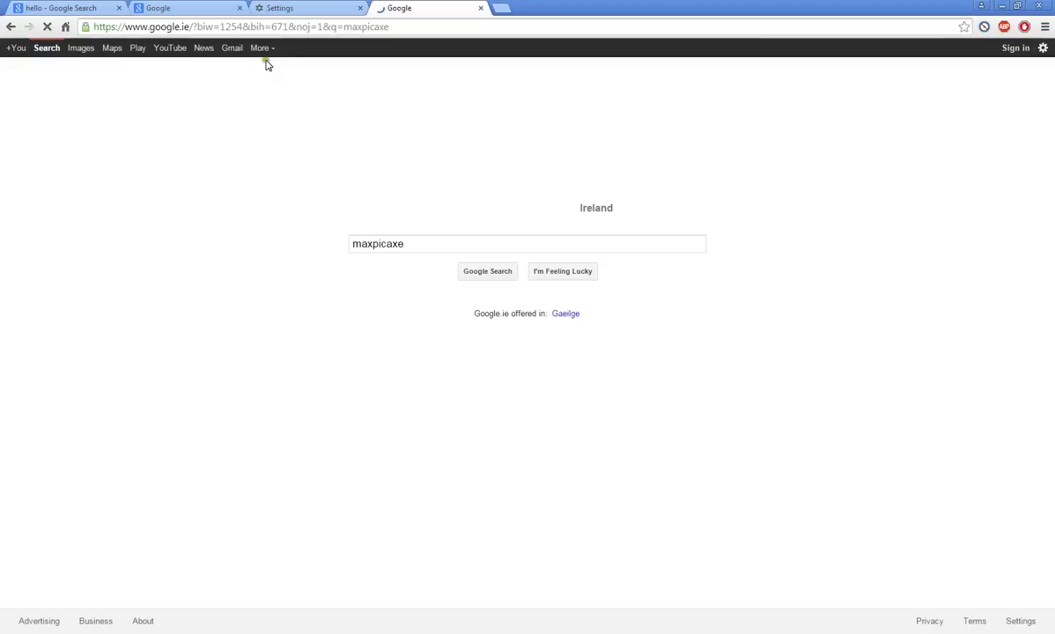
pyautogui.moveTo(417, 243); pyautogui.dragTo(331, 243)
pyautogui.click(424, 245)
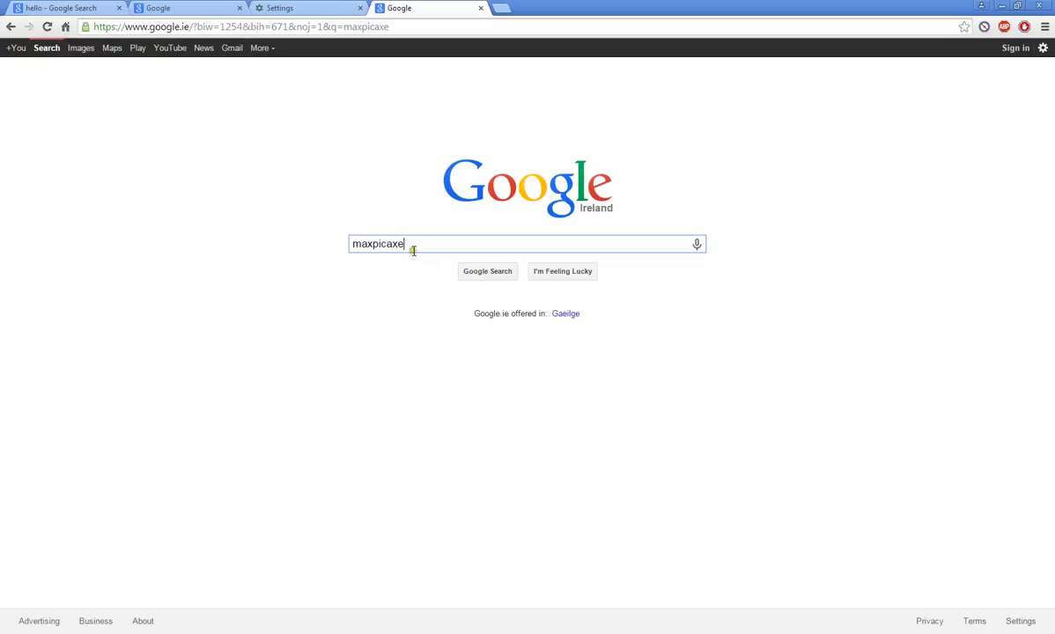
# - Run the prefilled "maxpicaxe" search from the Google page and pause the screen recording in Debut Professional
pyautogui.click(471, 270)
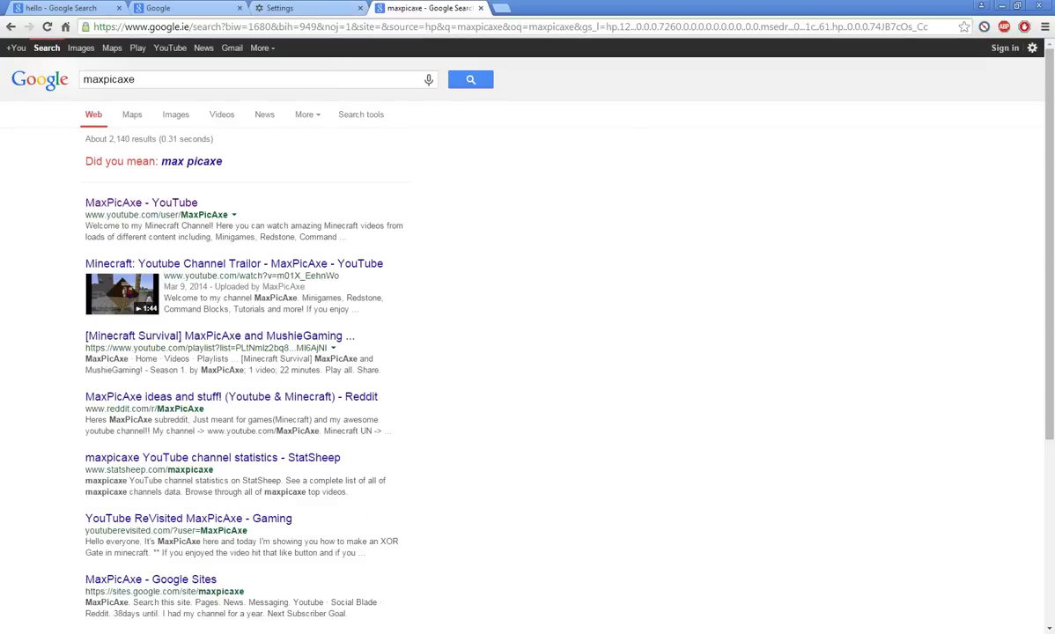
pyautogui.hotkey('alt', 'Tab')
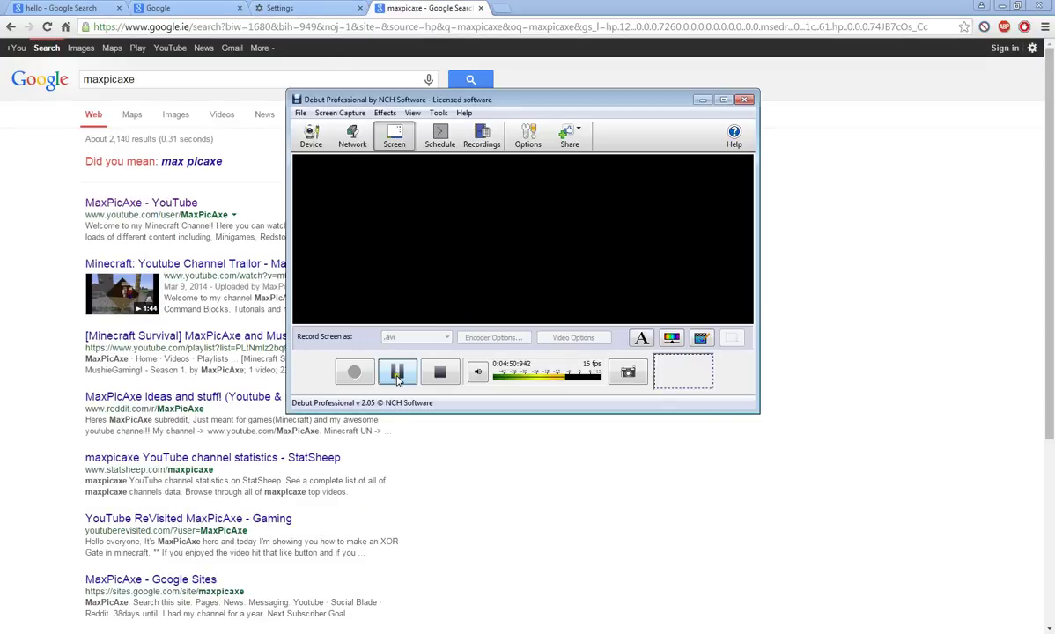
pyautogui.click(396, 373)
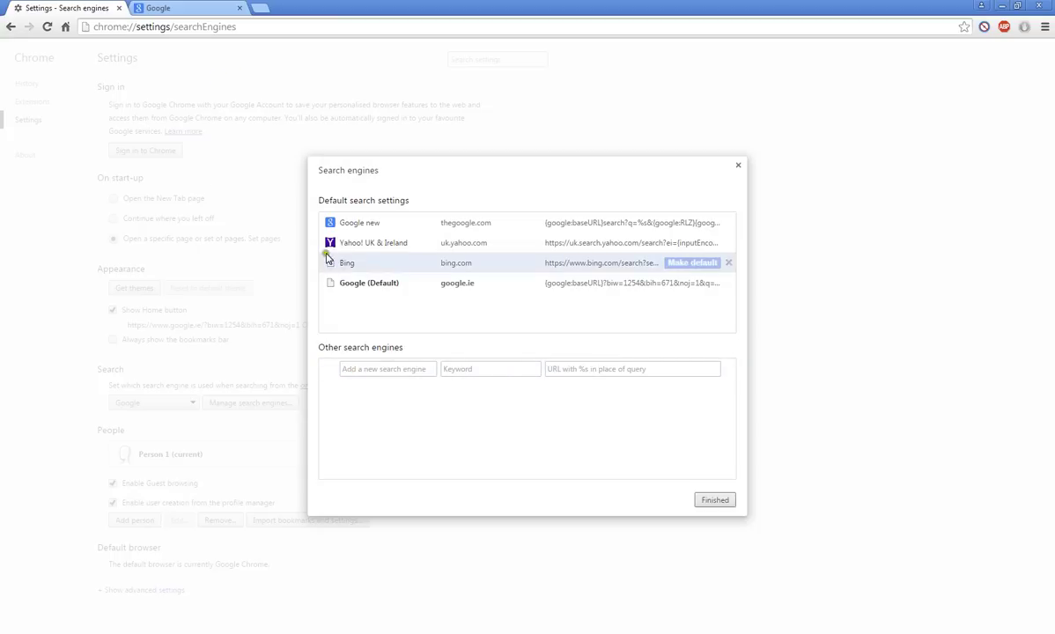
# - Check the Google page that the address-bar search for "maxpicaxe" opened, and return to the search engine settings
pyautogui.click(185, 9)
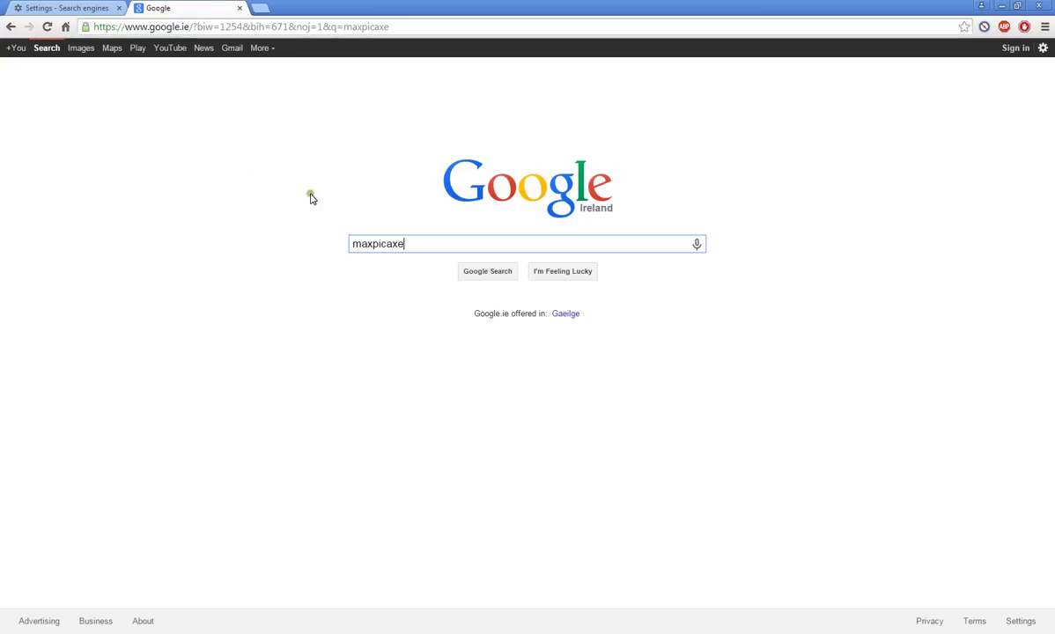
pyautogui.moveTo(424, 243); pyautogui.dragTo(287, 214)
pyautogui.click(269, 204)
pyautogui.hotkey('ctrl', 'shift', 'Tab')
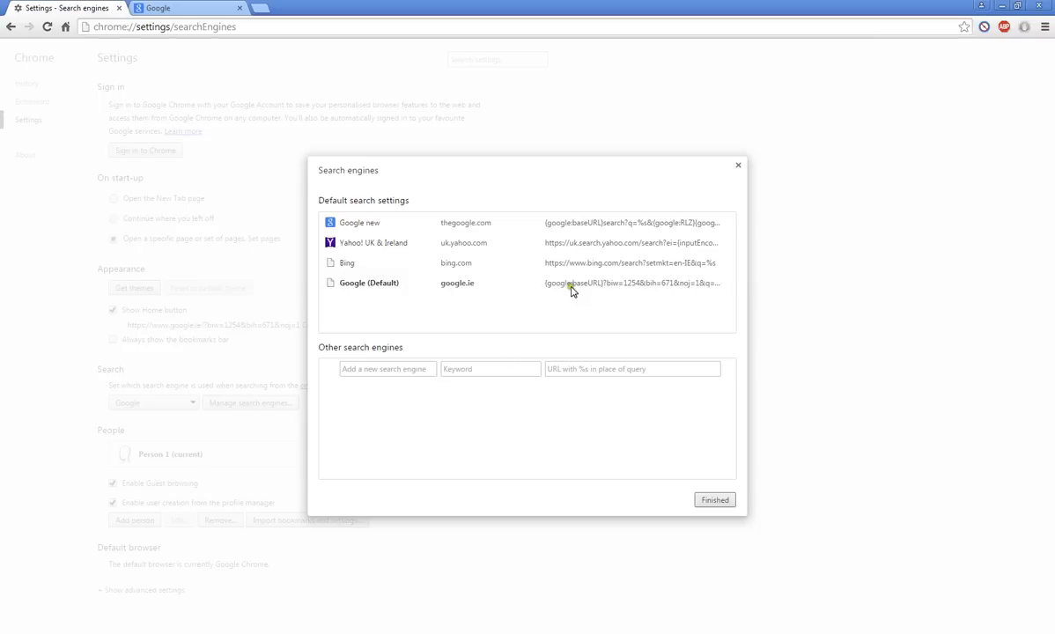
# - Insert "search" directly after {google:baseURL} in the default Google engine's URL and finish managing the search engines
pyautogui.click(579, 283)
pyautogui.click(598, 283)
pyautogui.click(597, 284)
pyautogui.click(599, 282)
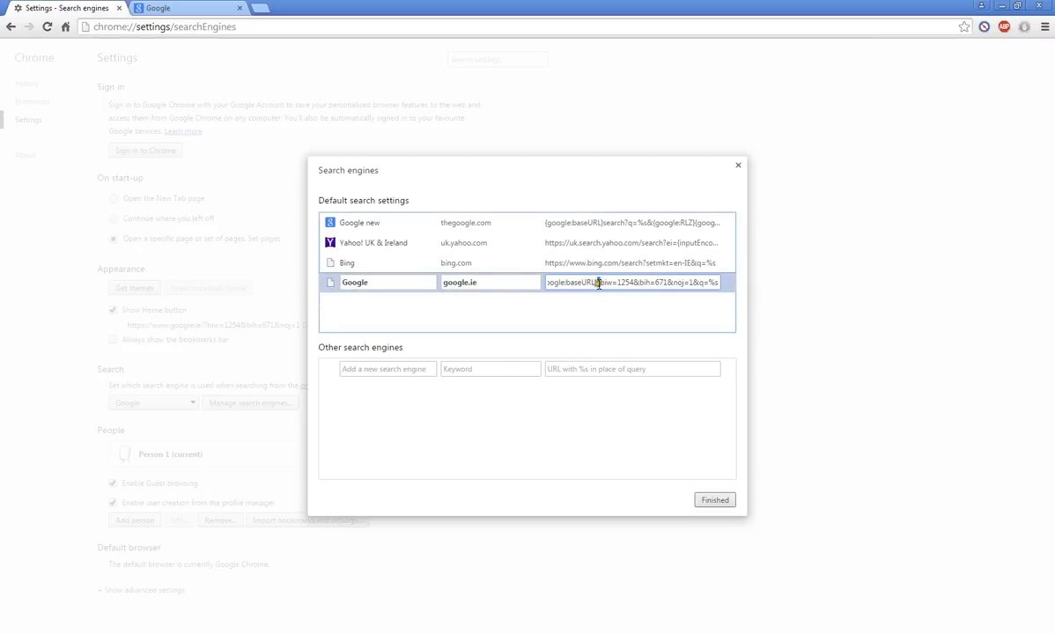
pyautogui.write('search')
pyautogui.click(704, 500)
# - Test the corrected default engine by searching for "maxpicaxe" from the address bar of the Google tab
pyautogui.click(165, 8)
pyautogui.click(165, 27)
pyautogui.write('maxpicaxe')
pyautogui.press('Return')
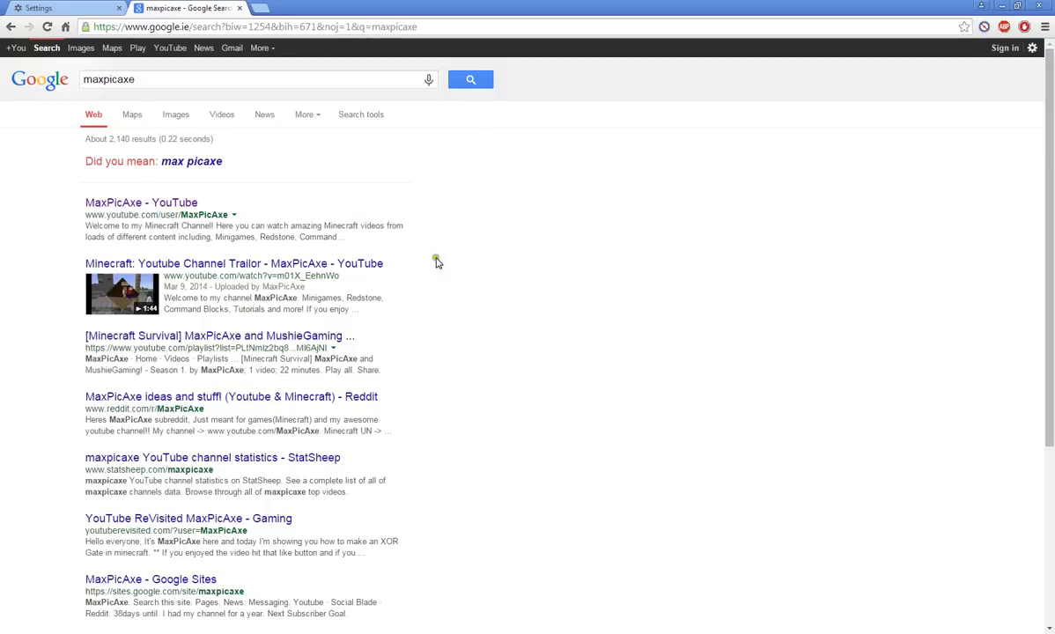
# - Open the "Minecraft: Youtube Channel Trailor - MaxPicAxe" result, pause the video and bring up the Debut Professional recorder
pyautogui.click(228, 265)
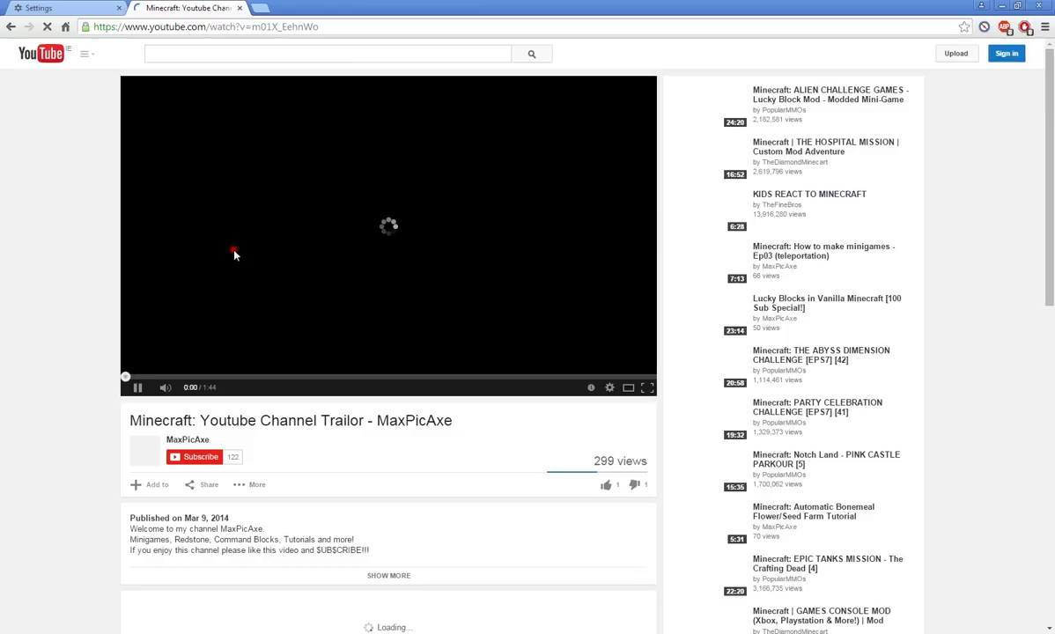
pyautogui.click(233, 255)
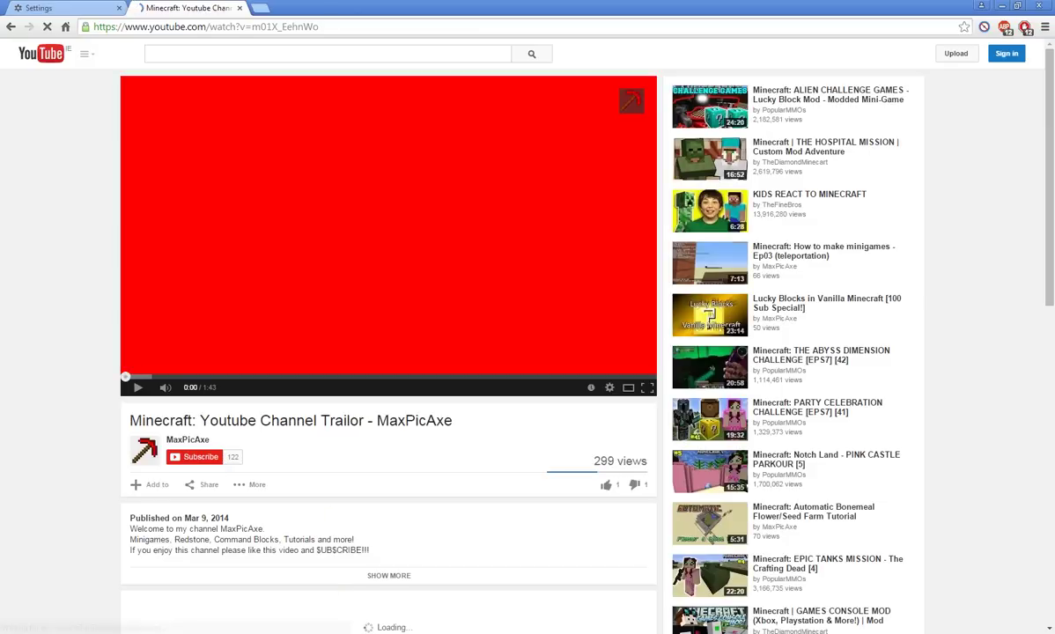
pyautogui.hotkey('ctrl', 'F11')
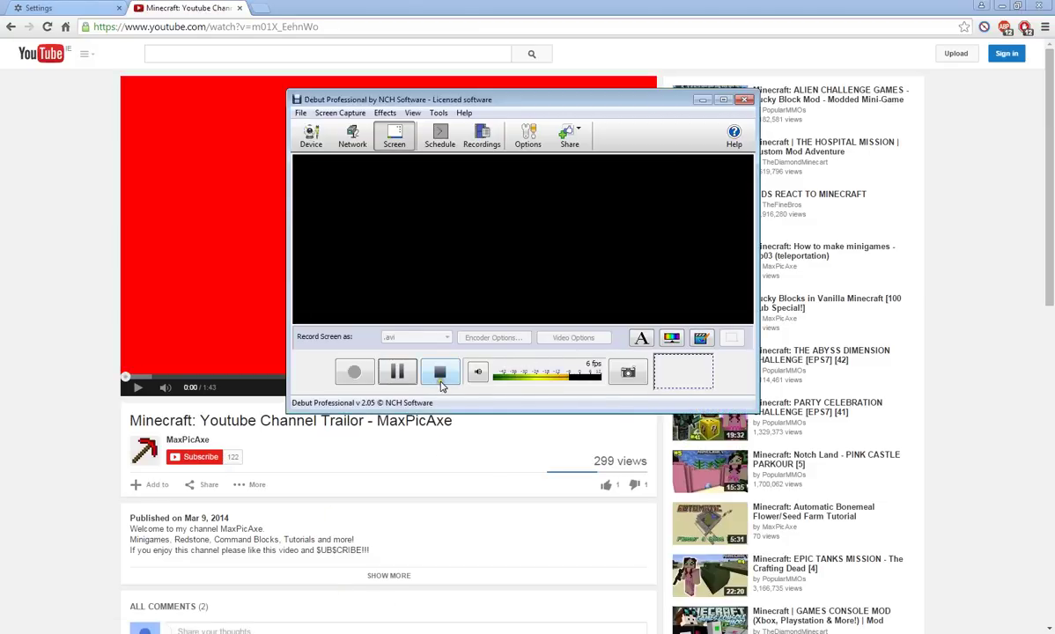